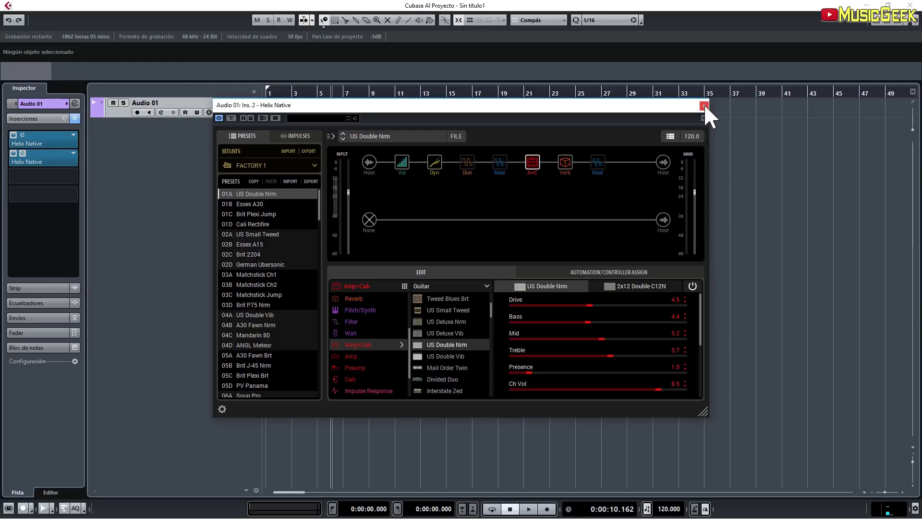
- Close the Helix Native plug-in window and play the Bach project from its start to check the VST performance load
{"action": "left_click", "coordinate": [705, 105]}
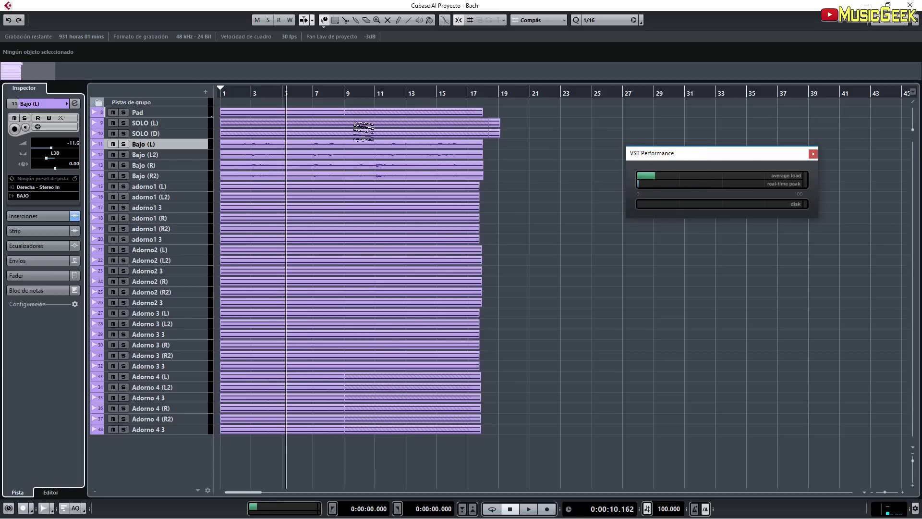
{"action": "key", "text": "Home"}
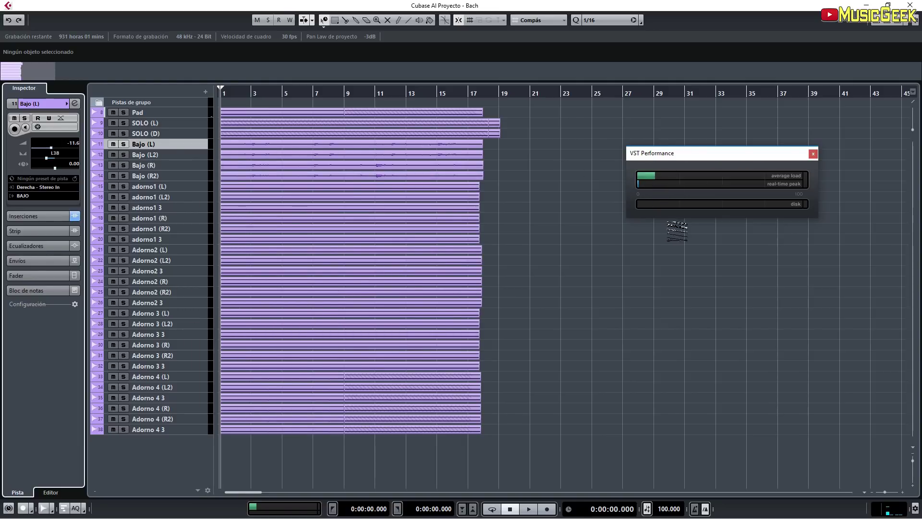
{"action": "key", "text": "space"}
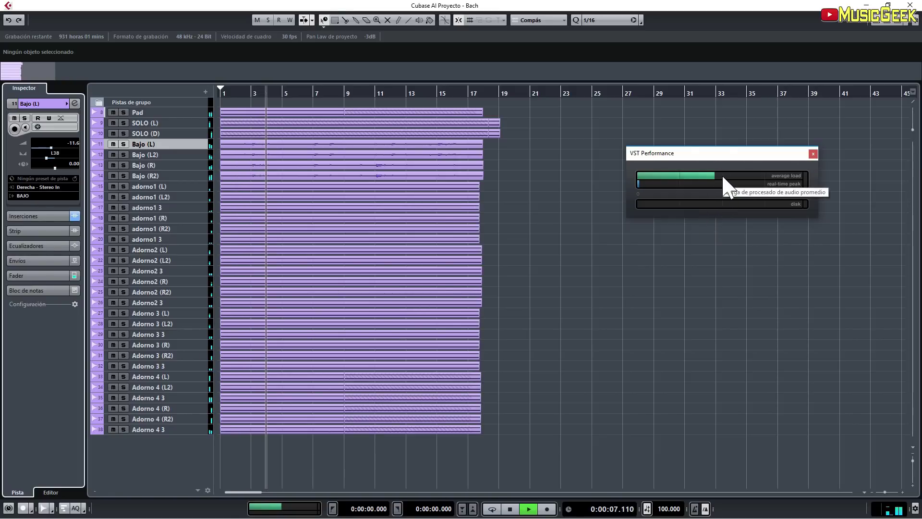
{"action": "key", "text": "space"}
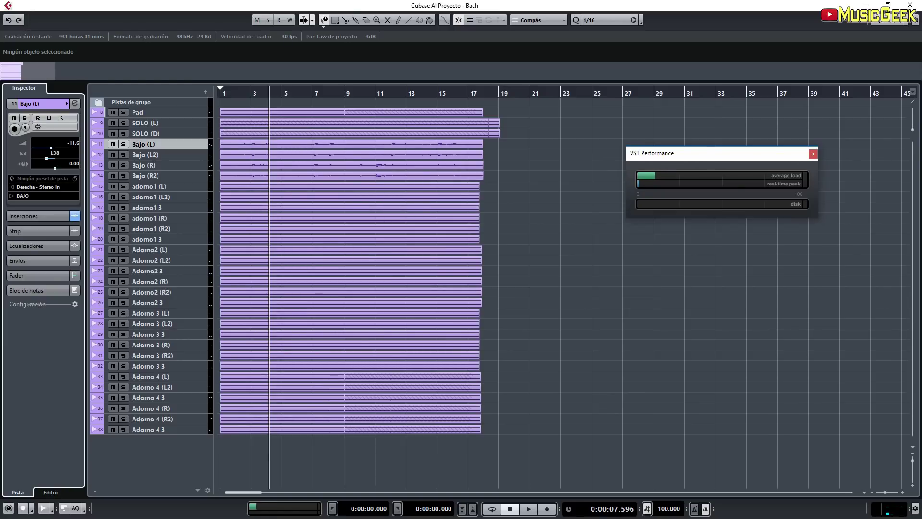
- Solo the Pad track, play it briefly to check the processing load, and clear its solo
{"action": "key", "text": "alt+Tab"}
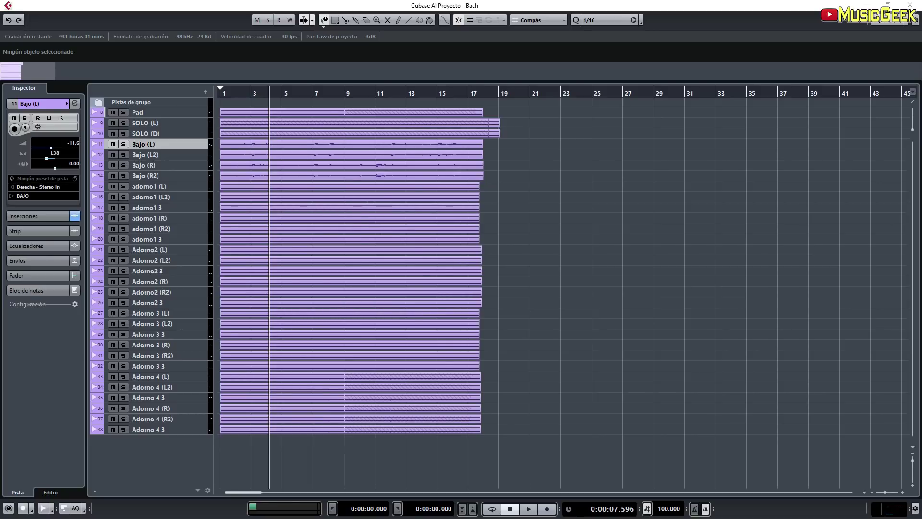
{"action": "left_click", "coordinate": [212, 21]}
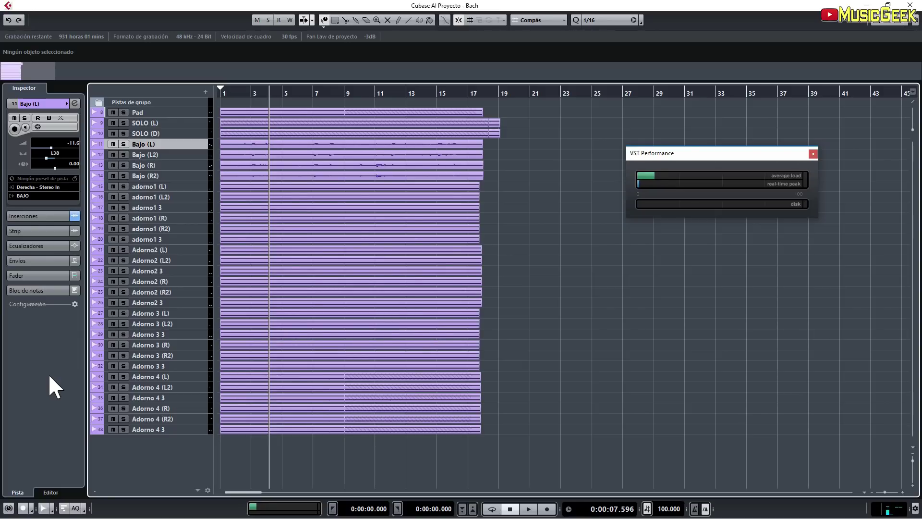
{"action": "left_click", "coordinate": [124, 113]}
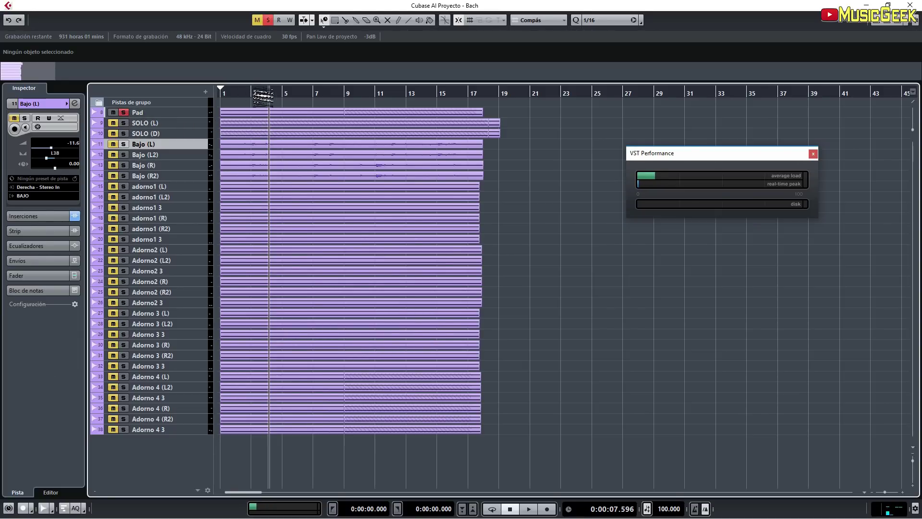
{"action": "key", "text": "space"}
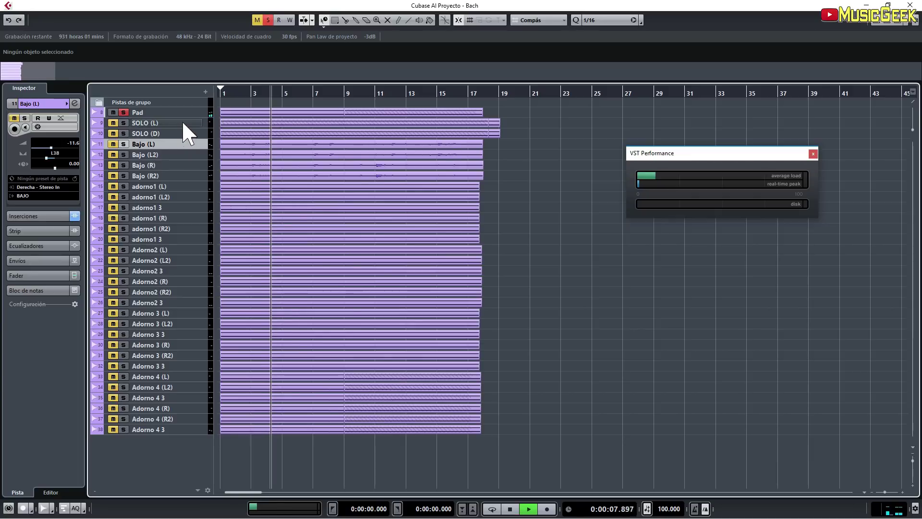
{"action": "key", "text": "space"}
{"action": "left_click", "coordinate": [124, 112]}
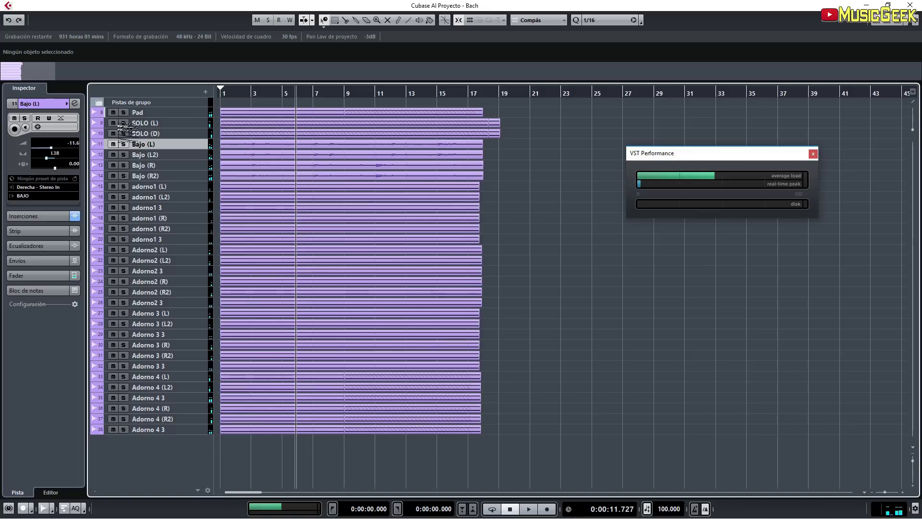
- Solo the first adorno1 3 track and play it briefly to check the processing load
{"action": "left_click", "coordinate": [123, 207]}
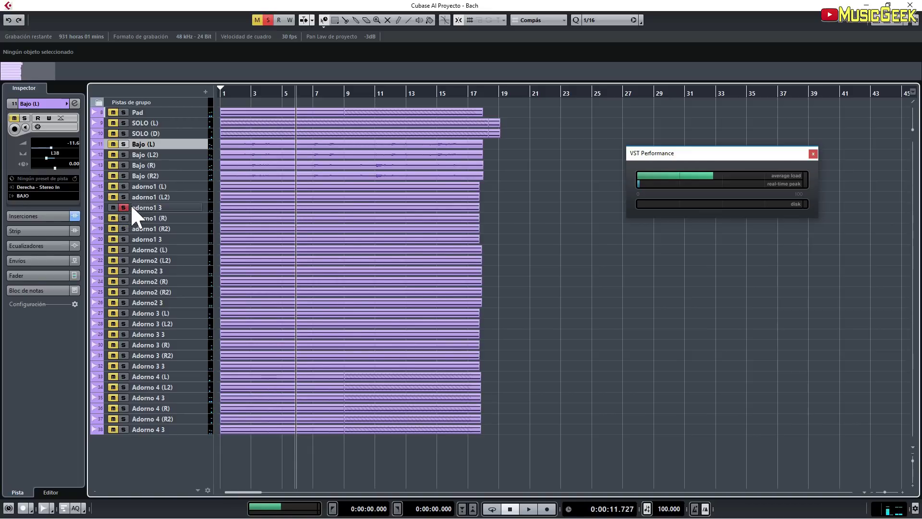
{"action": "key", "text": "space"}
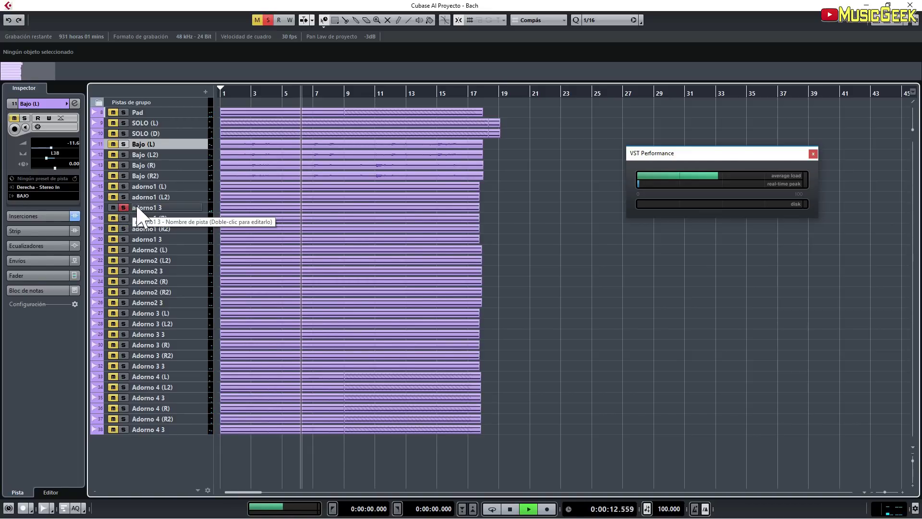
{"action": "key", "text": "space"}
- Examine the Helix Native insert on the soloed adorno1 3 track
{"action": "left_click", "coordinate": [139, 208]}
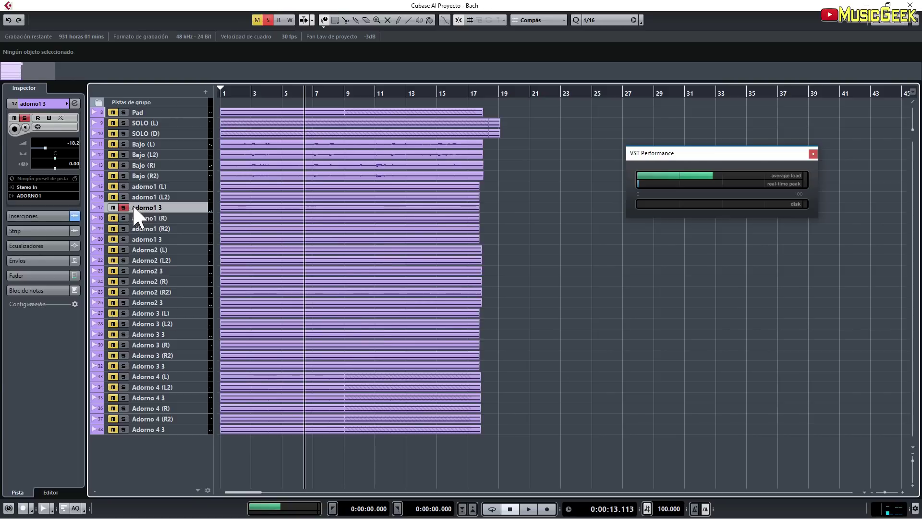
{"action": "left_click", "coordinate": [46, 216]}
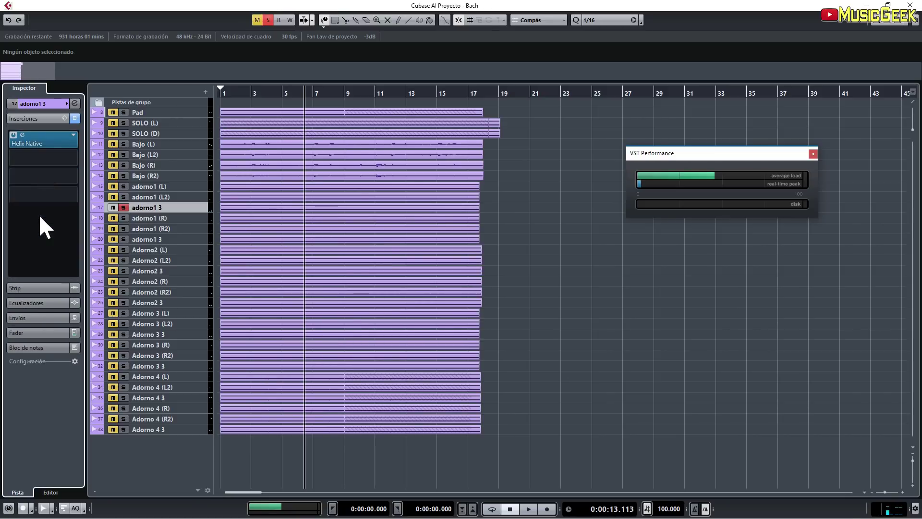
{"action": "left_click", "coordinate": [33, 138]}
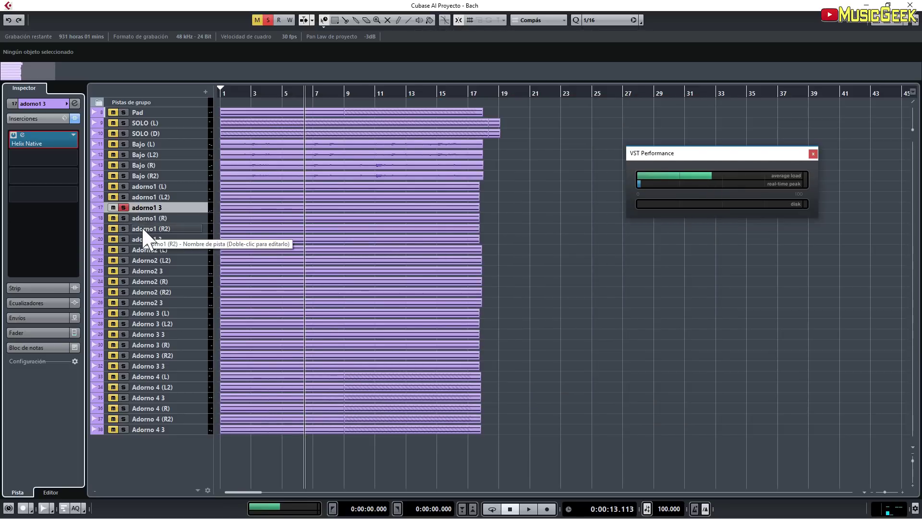
{"action": "left_click", "coordinate": [142, 226]}
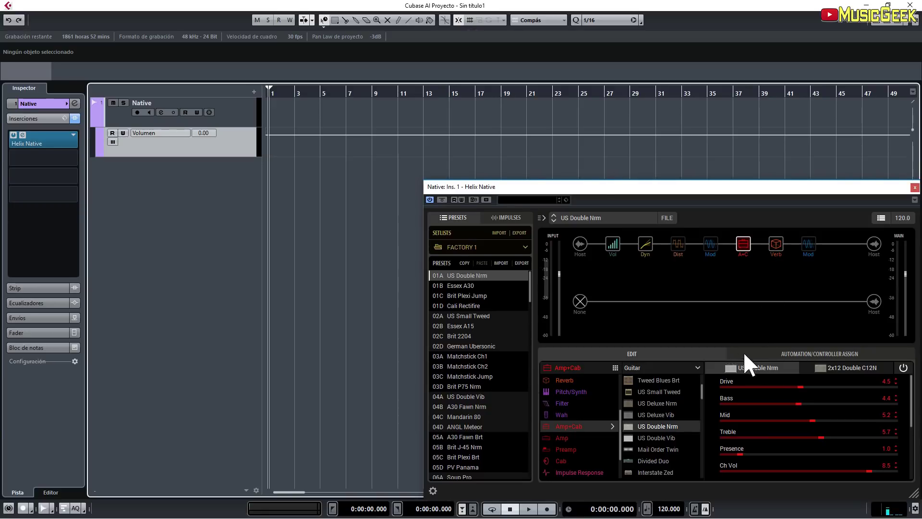
- Assign the US Double Nrm amp's Drive to Knob 1 and show Helix Native's Knob 1 in the Native track's automation lane
{"action": "right_click", "coordinate": [733, 382]}
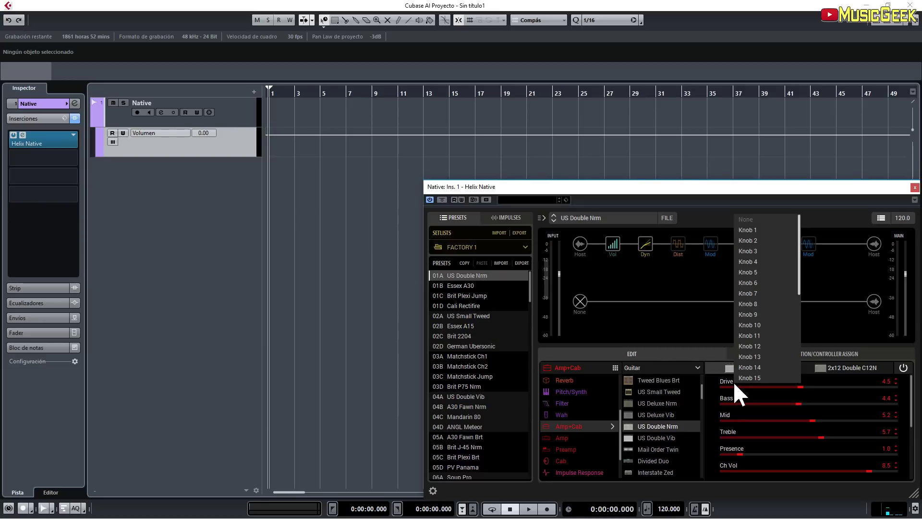
{"action": "left_click", "coordinate": [772, 230]}
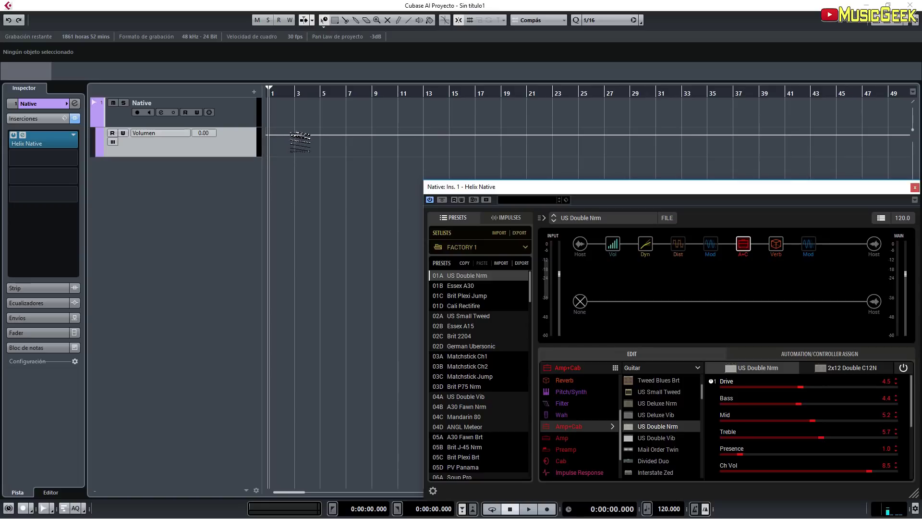
{"action": "left_click", "coordinate": [176, 134]}
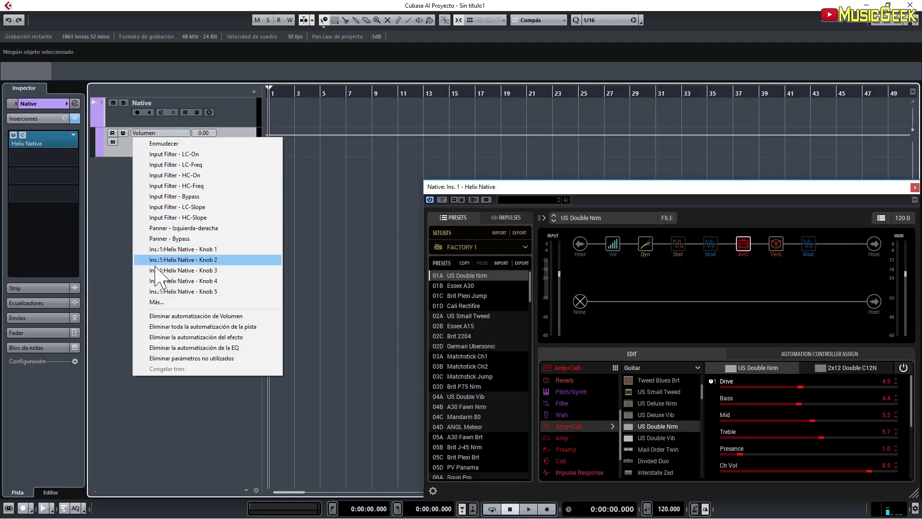
{"action": "left_click", "coordinate": [156, 302]}
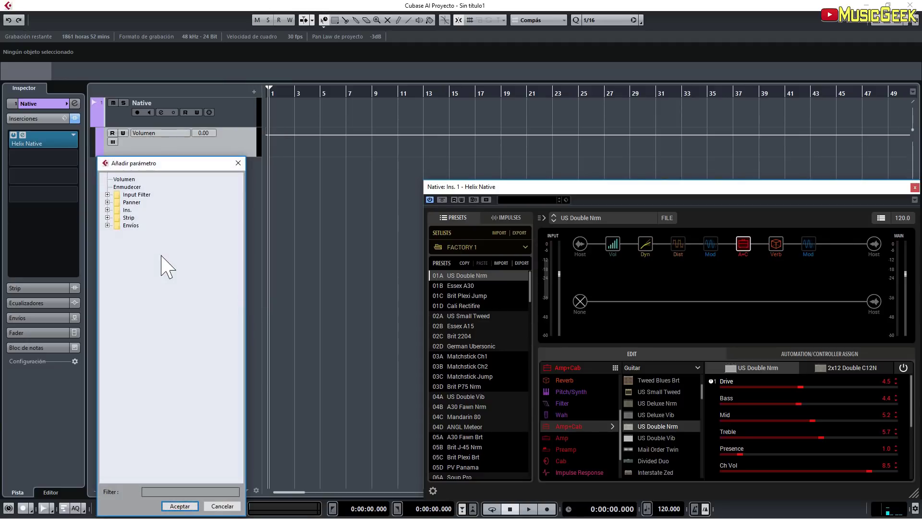
{"action": "left_click", "coordinate": [107, 210]}
{"action": "left_click", "coordinate": [116, 217]}
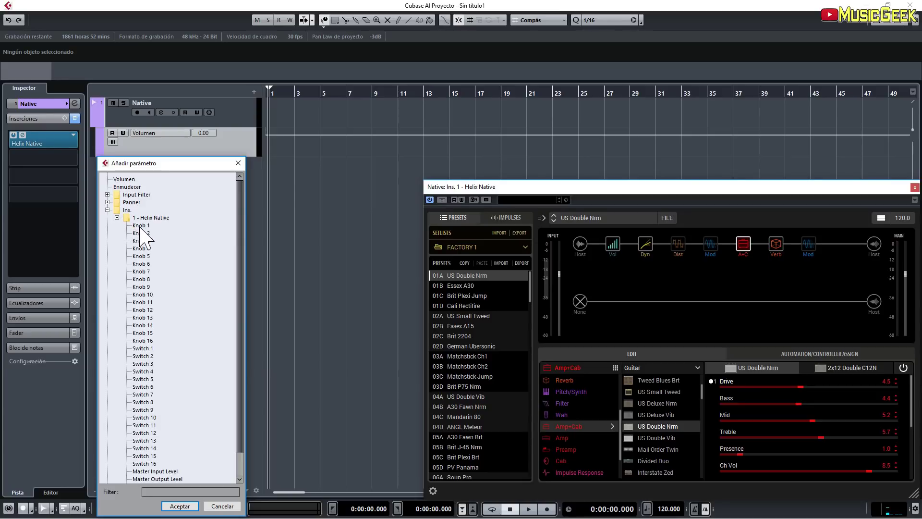
{"action": "left_click", "coordinate": [141, 225]}
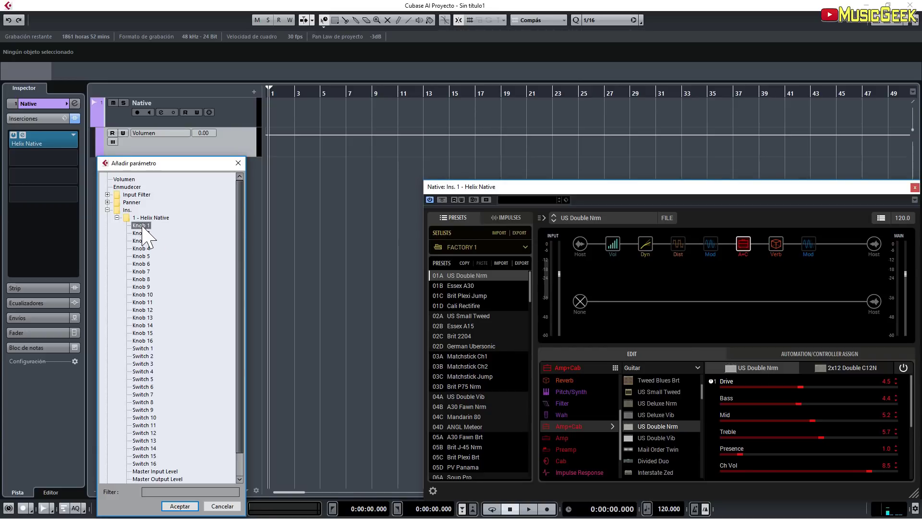
{"action": "left_click", "coordinate": [180, 506]}
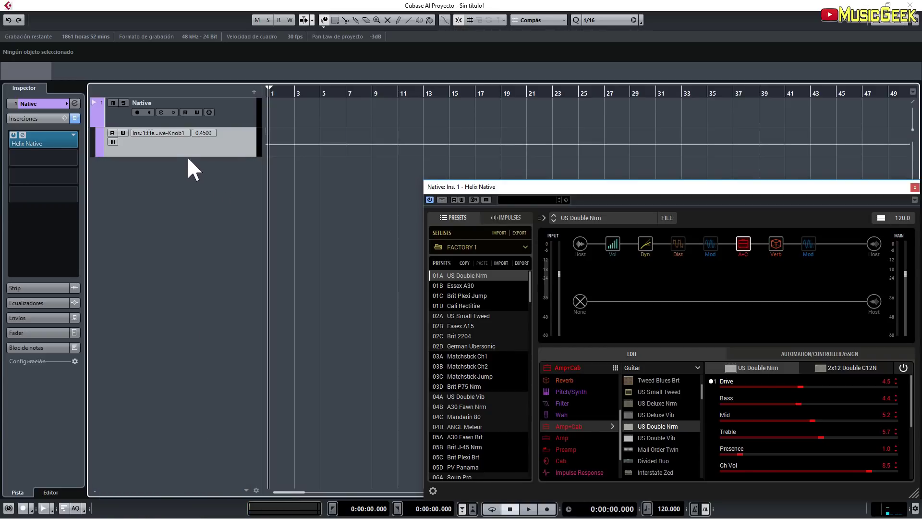
- Enlarge the Knob 1 automation lane, draw a ramp from 0.0000 at bar 1 to 1.0000 at bar 5, and play it back
{"action": "left_click_drag", "start_coordinate": [189, 156], "coordinate": [190, 166]}
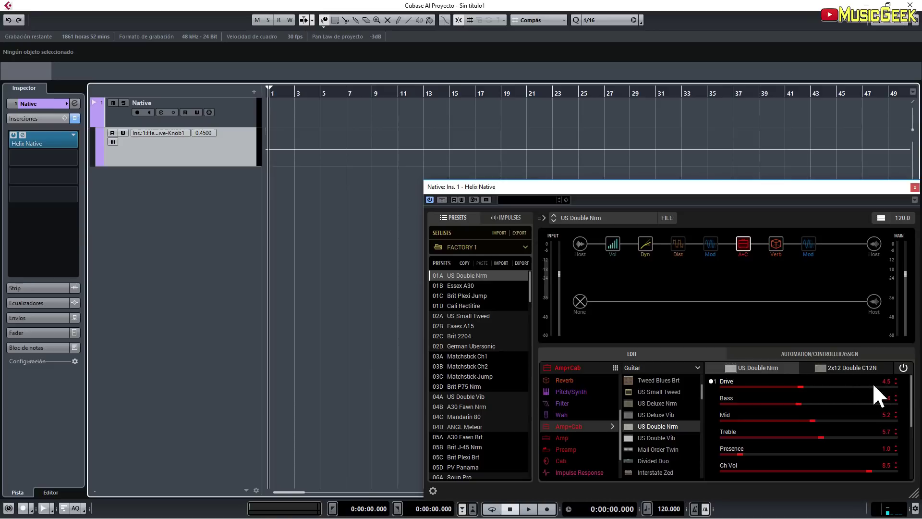
{"action": "left_click", "coordinate": [270, 150]}
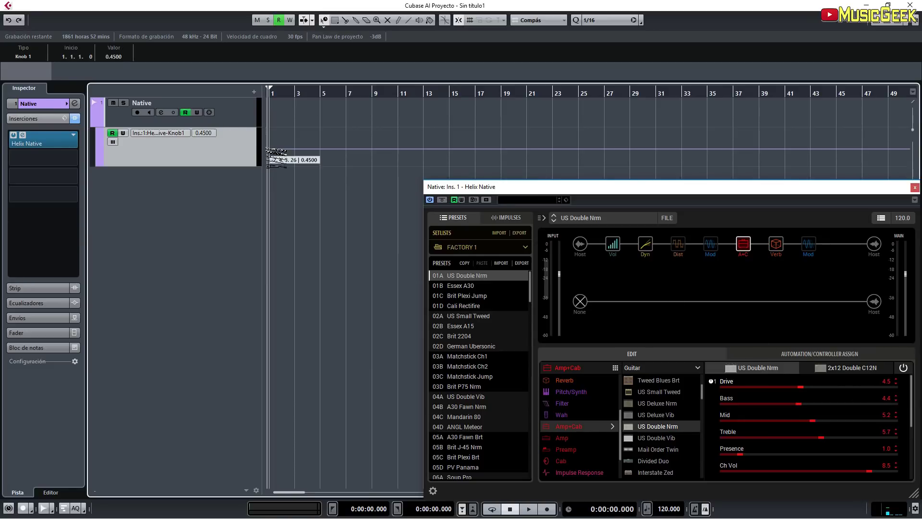
{"action": "left_click_drag", "start_coordinate": [276, 153], "coordinate": [320, 129]}
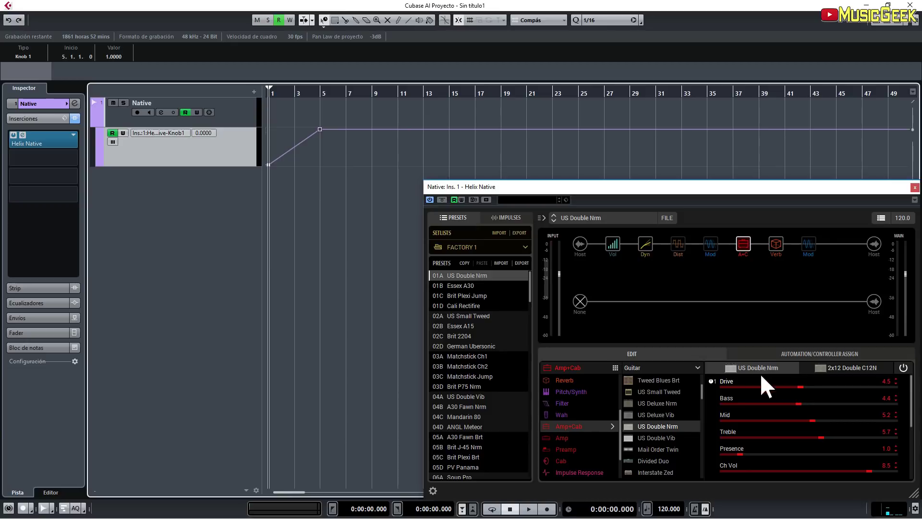
{"action": "key", "text": "space"}
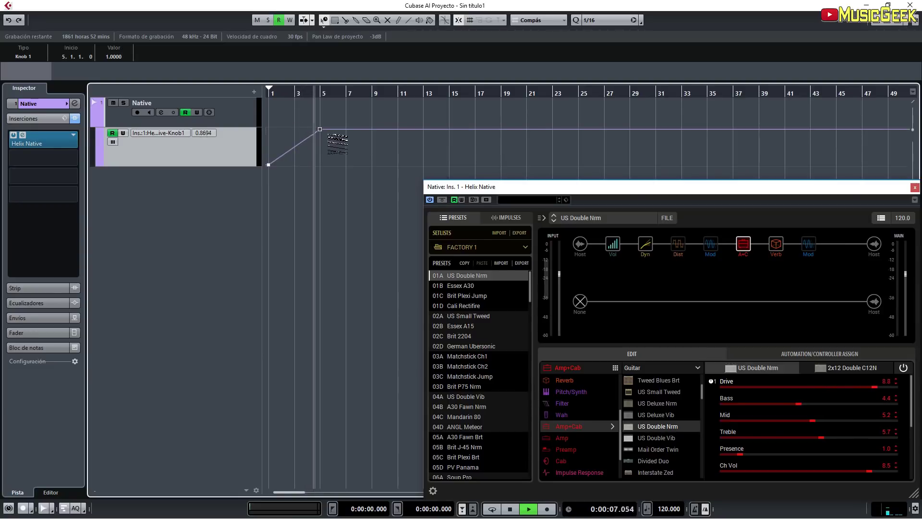
{"action": "key", "text": "space"}
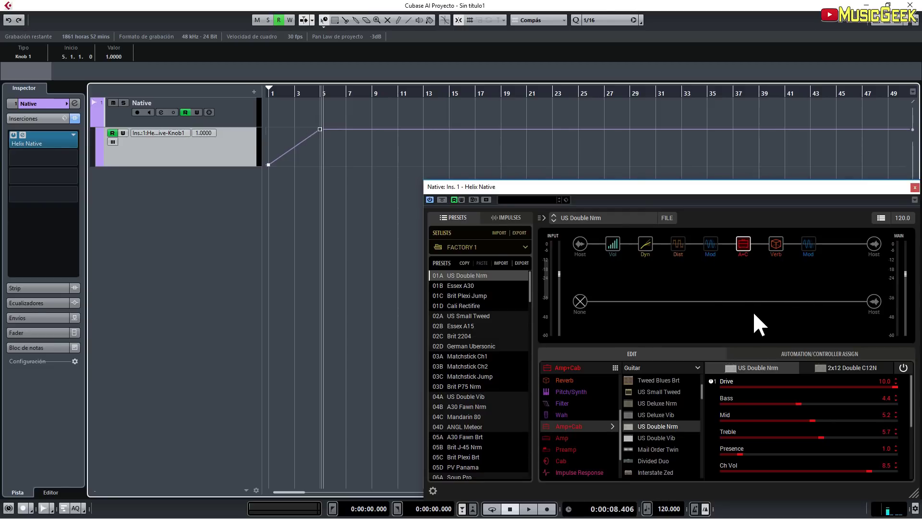
- Add and enlarge a second automation lane on the Native track, and assign the '63 Spring reverb block's bypass automation to Switch 1
{"action": "left_click", "coordinate": [96, 160]}
{"action": "left_click_drag", "start_coordinate": [131, 194], "coordinate": [130, 204]}
{"action": "mouse_move", "coordinate": [744, 255]}
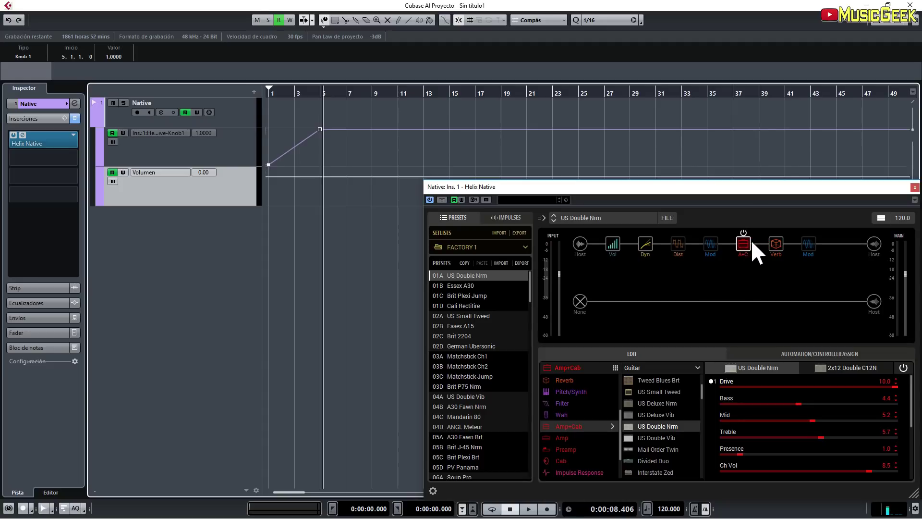
{"action": "left_click", "coordinate": [771, 239]}
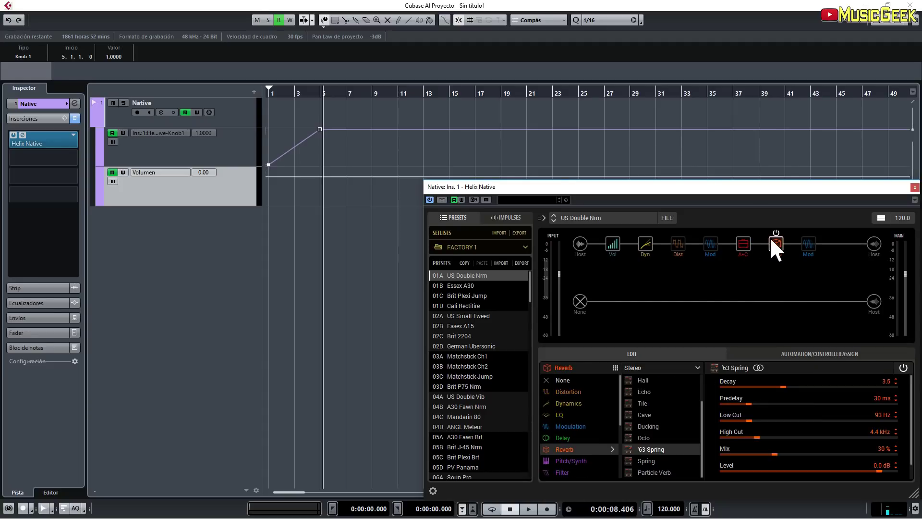
{"action": "right_click", "coordinate": [772, 238]}
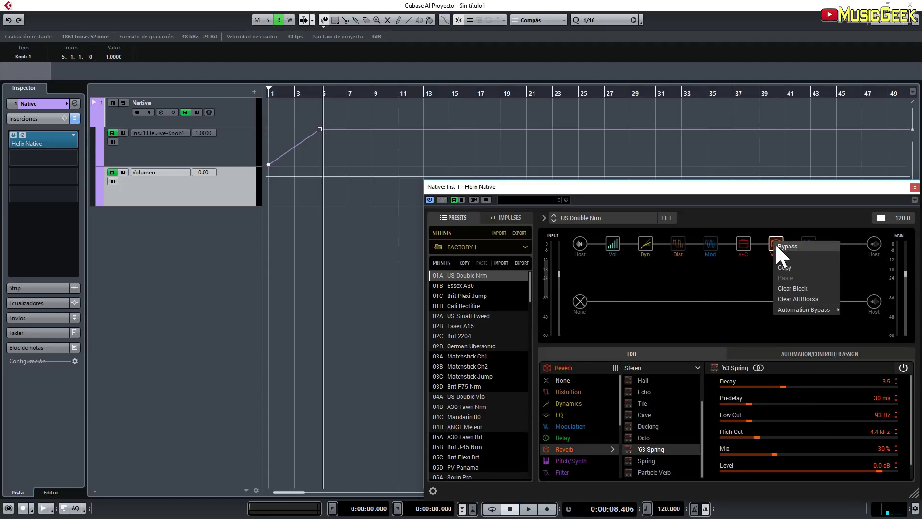
{"action": "mouse_move", "coordinate": [785, 307]}
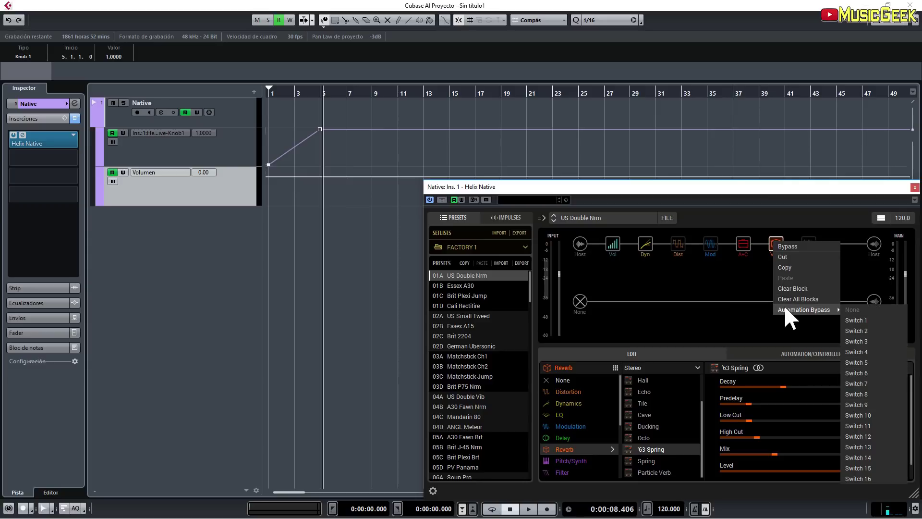
{"action": "left_click", "coordinate": [864, 319]}
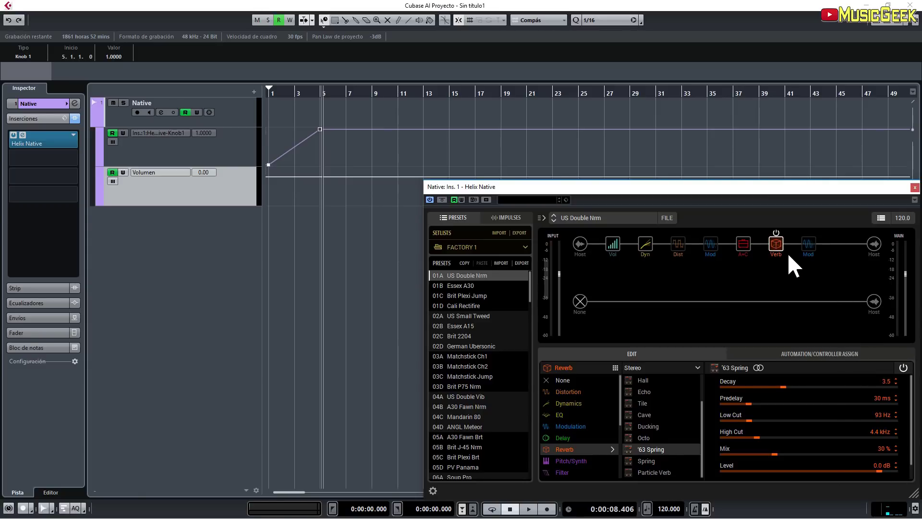
- Show Helix Native's Switch 1 parameter in the Native track's second automation lane in place of the volume
{"action": "left_click", "coordinate": [148, 172]}
{"action": "left_click", "coordinate": [163, 341]}
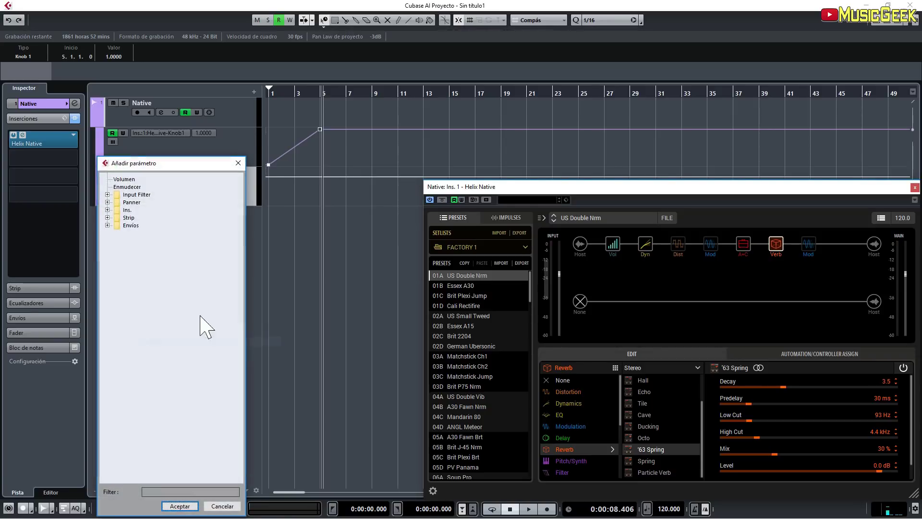
{"action": "left_click", "coordinate": [107, 209]}
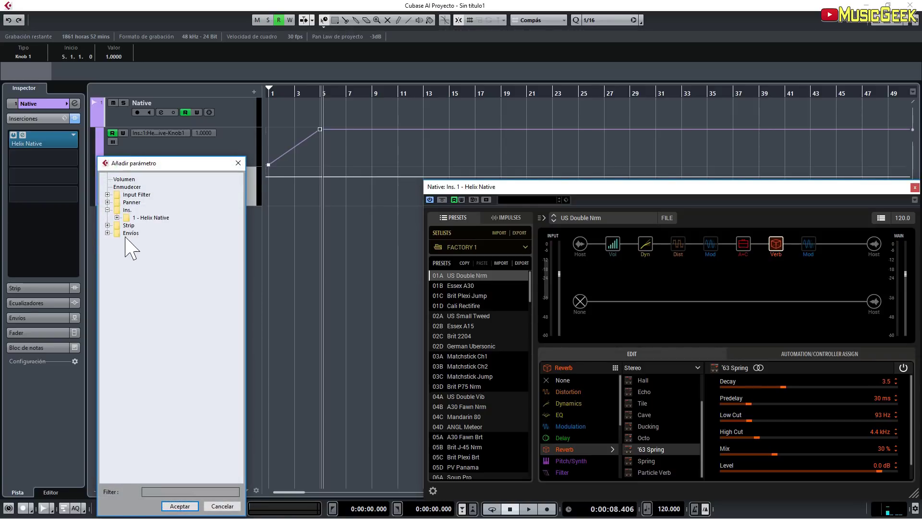
{"action": "left_click", "coordinate": [116, 218]}
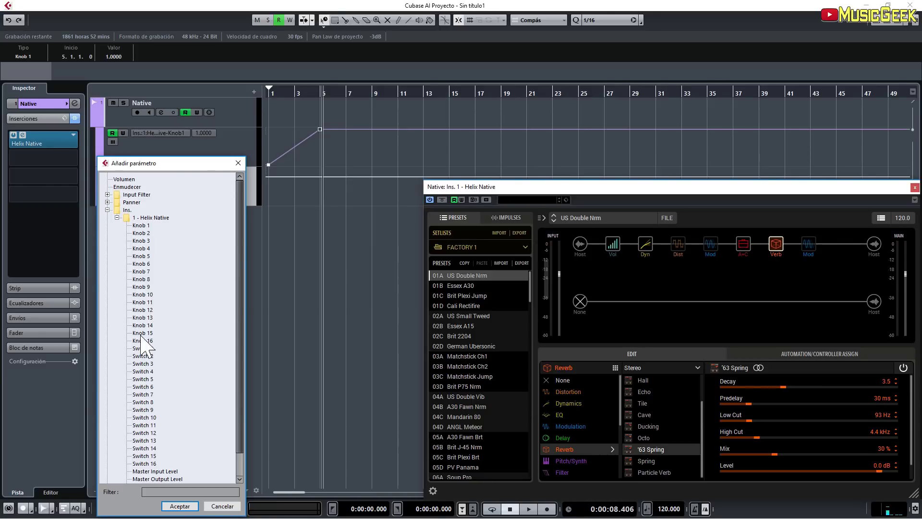
{"action": "double_click", "coordinate": [147, 349]}
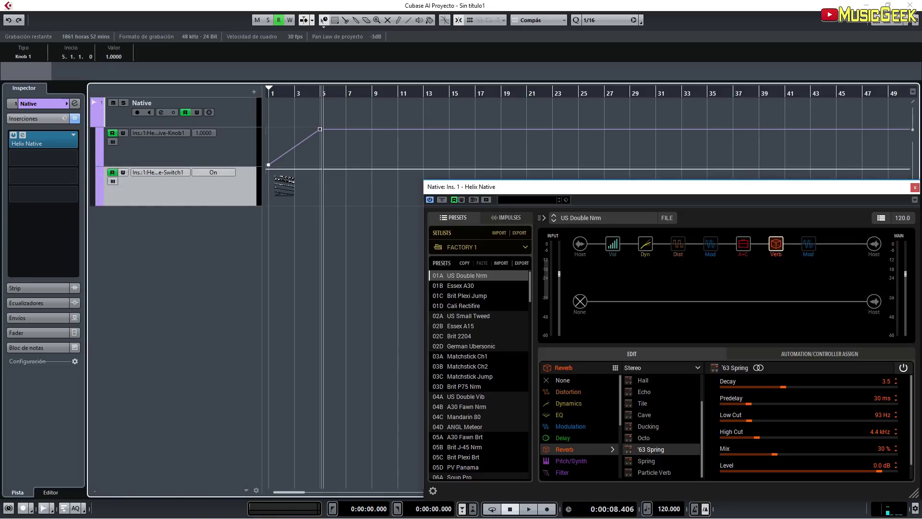
- Draw Switch 1 automation alternating every bar, Off at bars 1, 3 and 5 and On at bars 2 and 4, and play it from the start
{"action": "left_click_drag", "start_coordinate": [268, 170], "coordinate": [268, 204]}
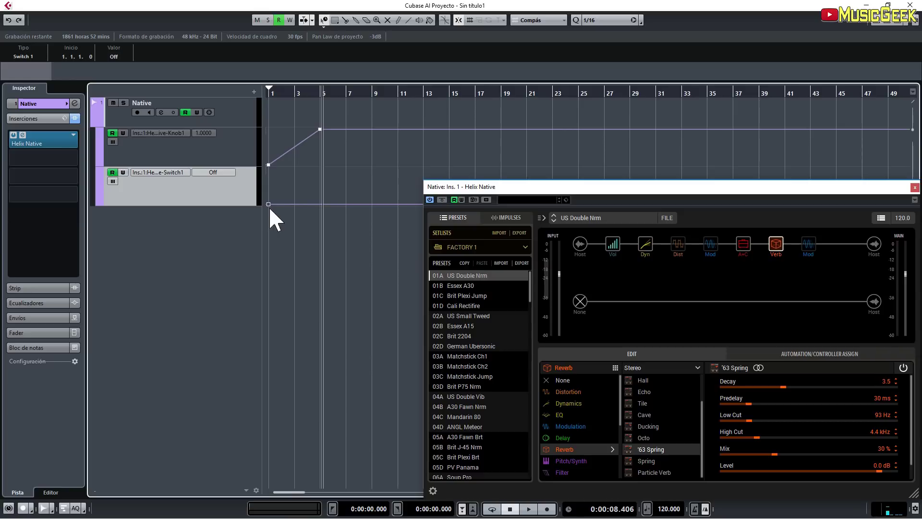
{"action": "left_click", "coordinate": [281, 204]}
{"action": "left_click_drag", "start_coordinate": [281, 204], "coordinate": [324, 211]}
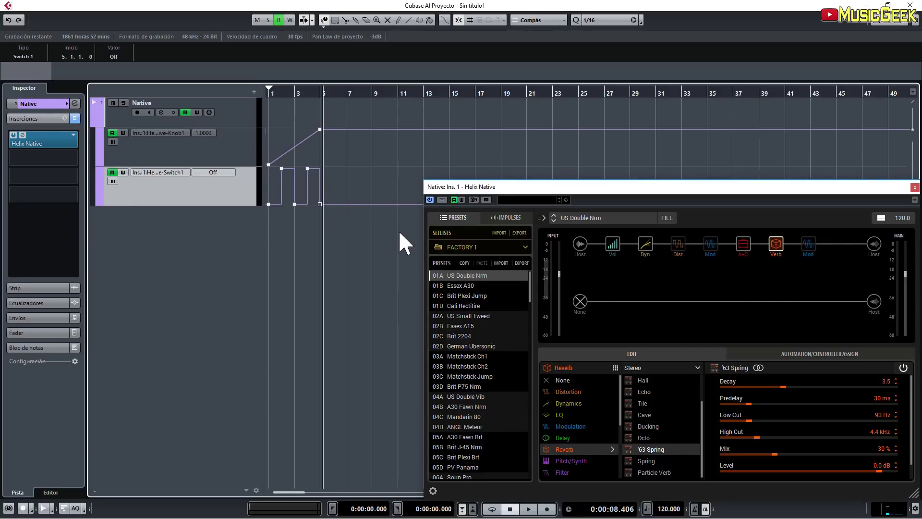
{"action": "key", "text": "Home"}
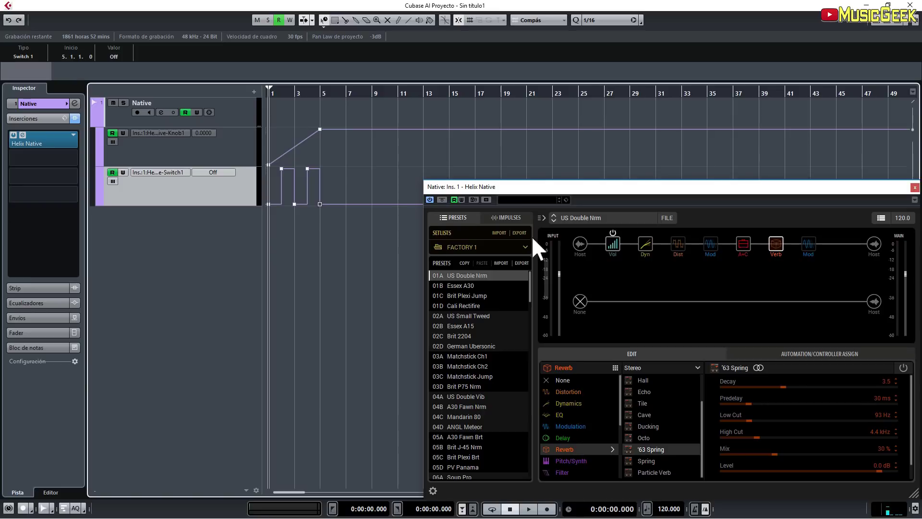
{"action": "key", "text": "space"}
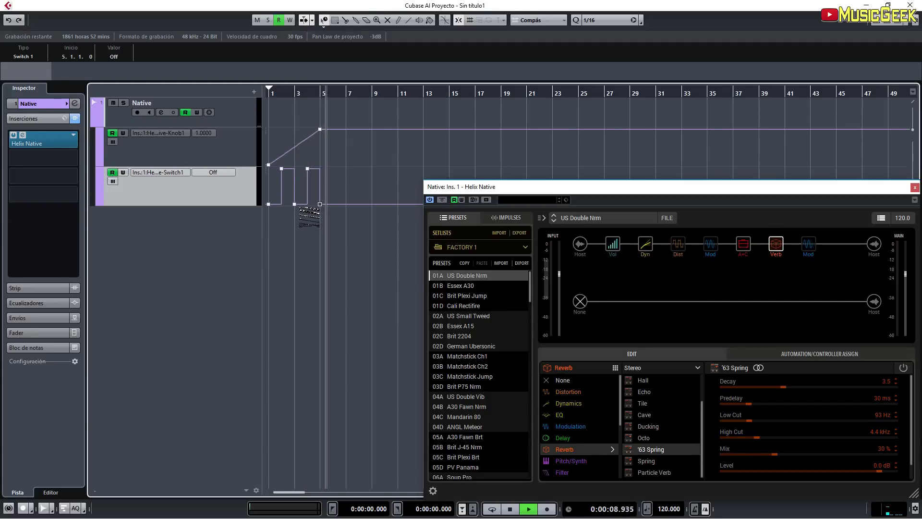
{"action": "key", "text": "space"}
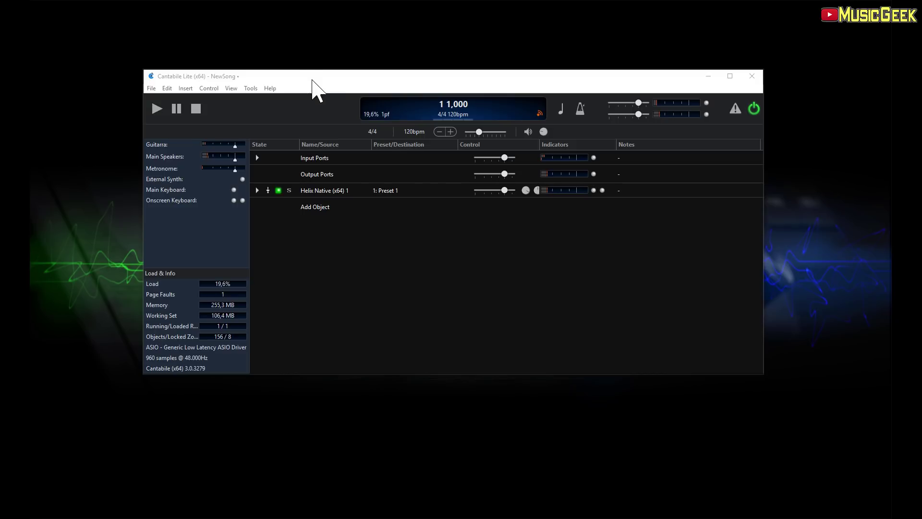
- Switch to Cantabile Lite, open the Helix Native (x64) 1 plugin and load factory preset 09D Line 6 Epic
{"action": "left_click", "coordinate": [334, 191]}
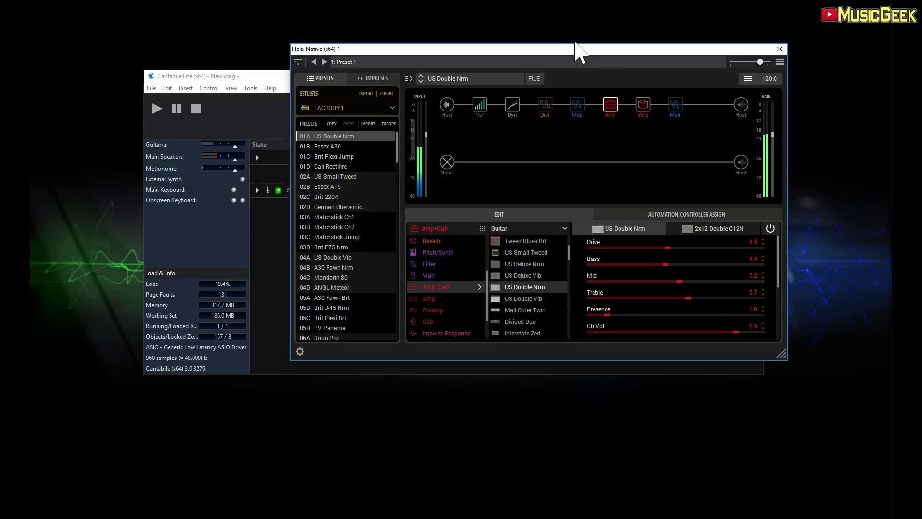
{"action": "scroll", "coordinate": [367, 276], "scroll_direction": "down", "scroll_amount": 2}
{"action": "scroll", "coordinate": [366, 275], "scroll_direction": "down", "scroll_amount": 2}
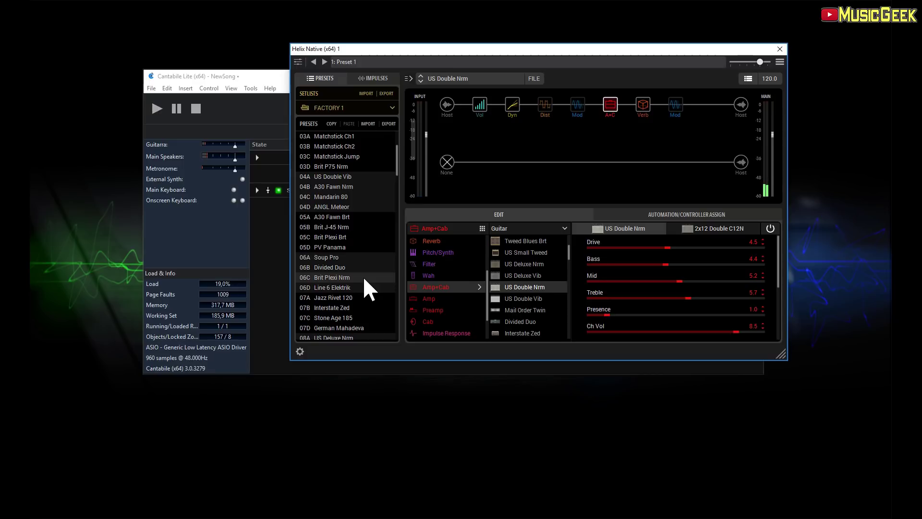
{"action": "scroll", "coordinate": [347, 292], "scroll_direction": "down", "scroll_amount": 2}
{"action": "scroll", "coordinate": [349, 302], "scroll_direction": "down", "scroll_amount": 4}
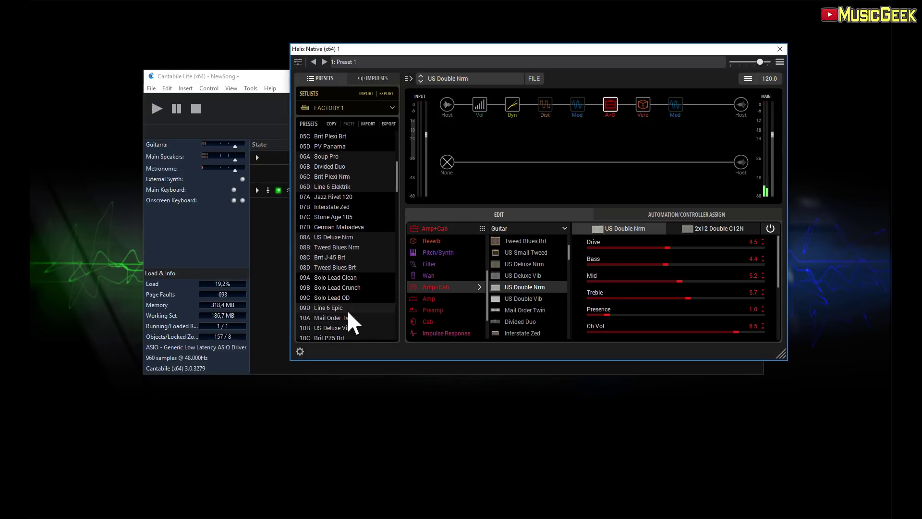
{"action": "left_click", "coordinate": [343, 306]}
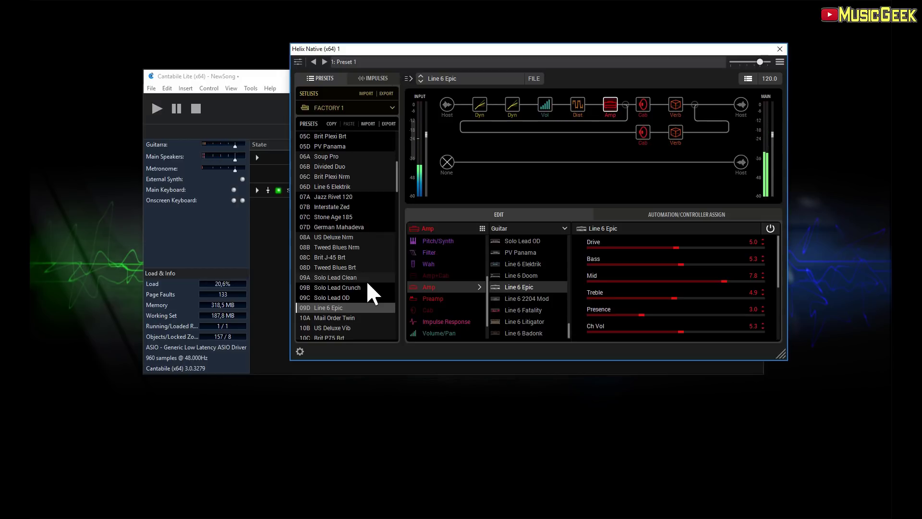
- Examine the settings of the LA Studio Comp block in the Line 6 Epic preset, and close the plugin window
{"action": "left_click", "coordinate": [512, 104]}
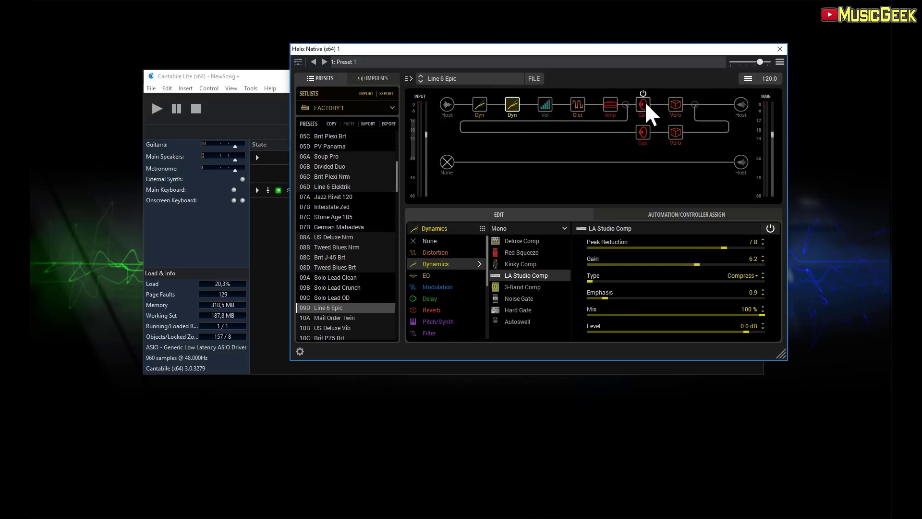
{"action": "left_click", "coordinate": [780, 48]}
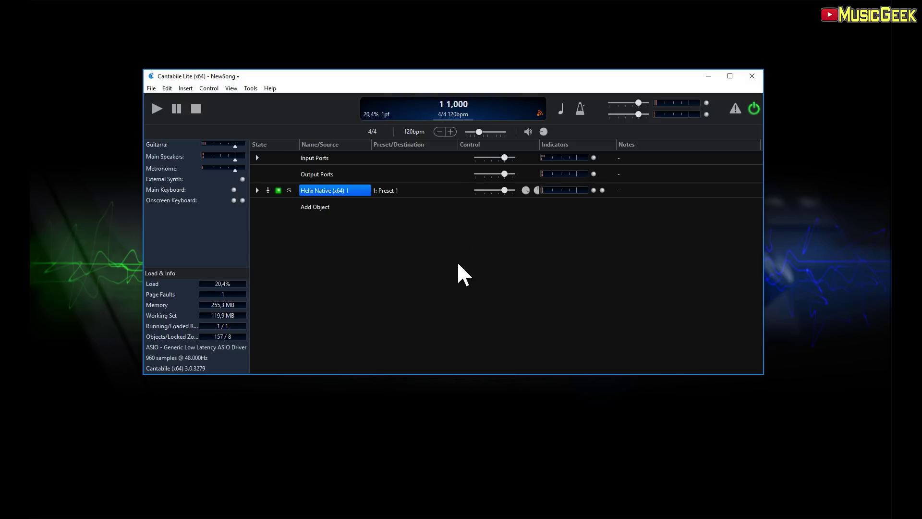